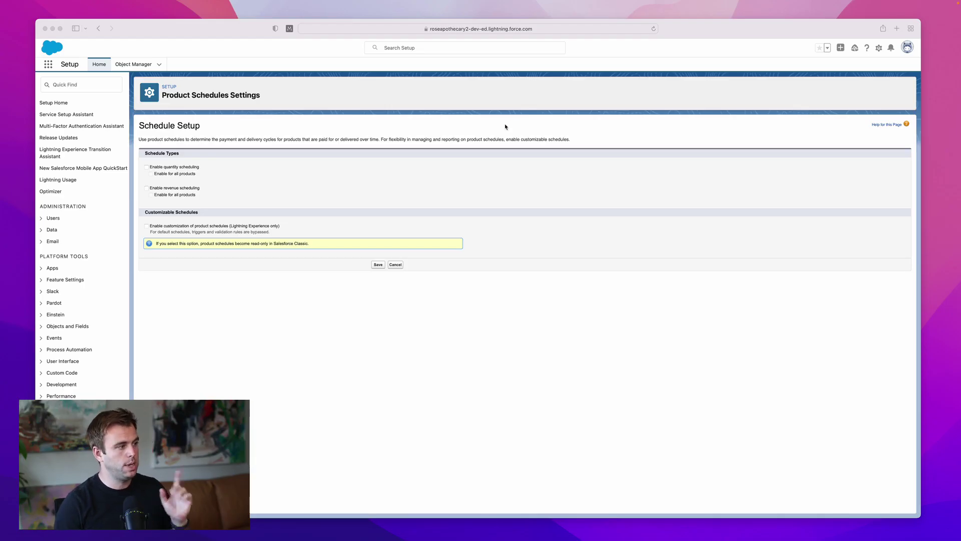
Enable quantity and revenue scheduling for all products plus customizable schedules in Product Schedules Settings, and save
{"action": "left_click", "coordinate": [74, 89]}
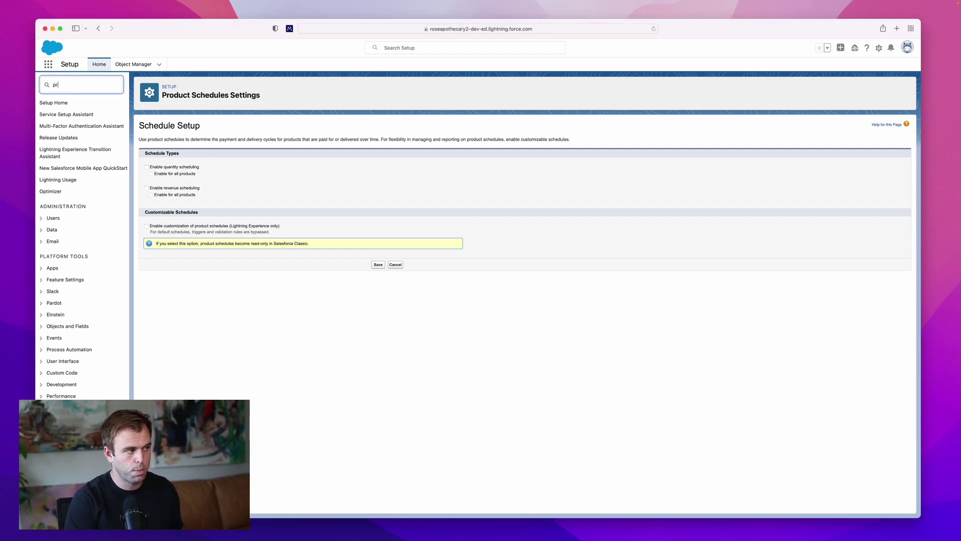
{"action": "type", "text": "product"}
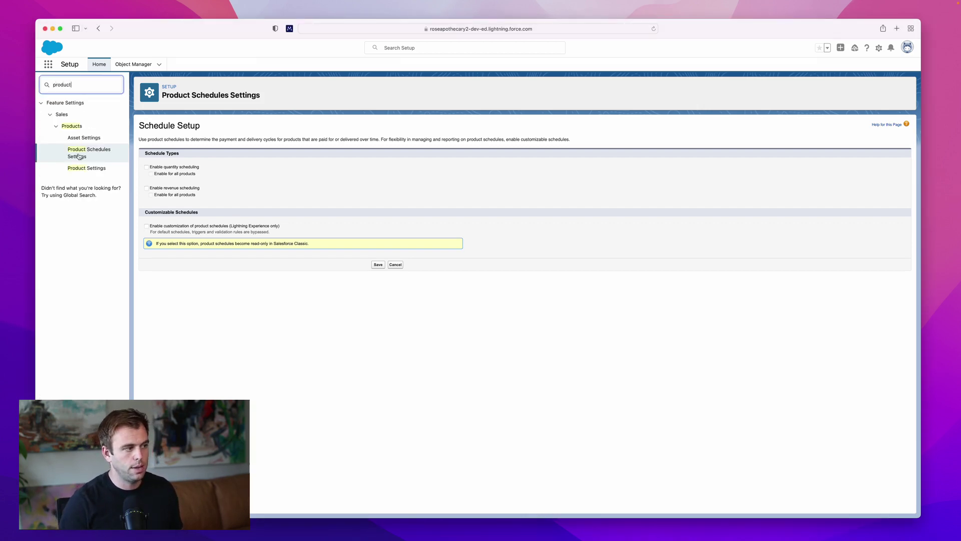
{"action": "left_click", "coordinate": [79, 156]}
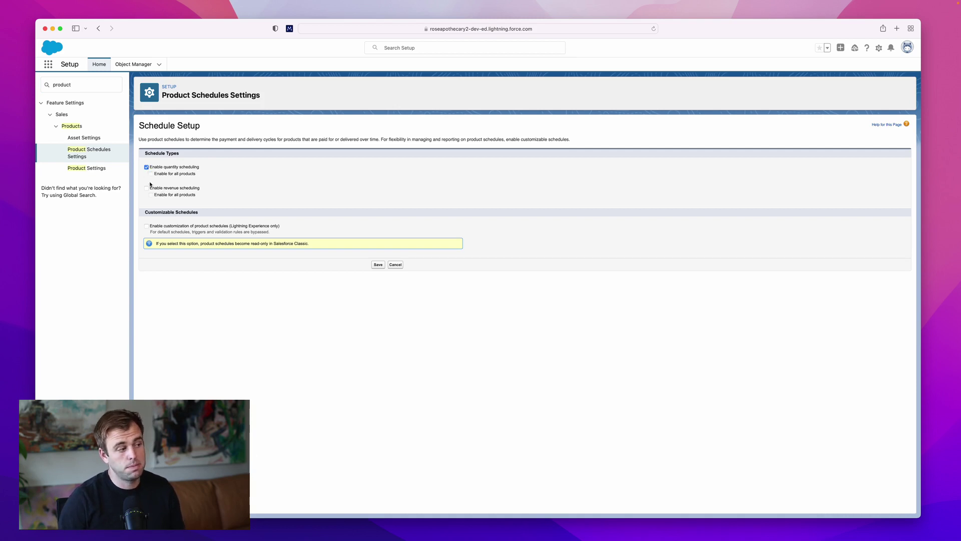
{"action": "left_click", "coordinate": [146, 188]}
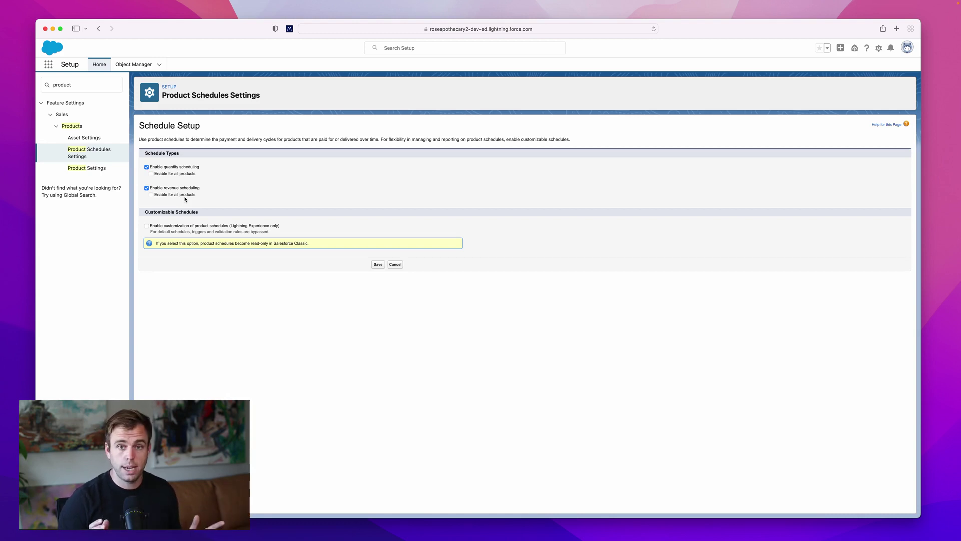
{"action": "left_click", "coordinate": [150, 174]}
{"action": "left_click", "coordinate": [151, 194]}
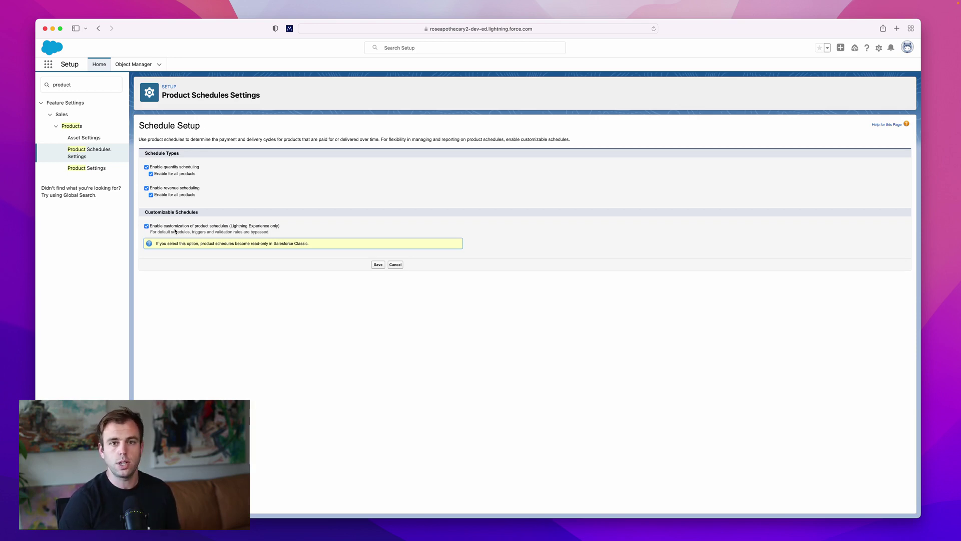
{"action": "left_click", "coordinate": [379, 265]}
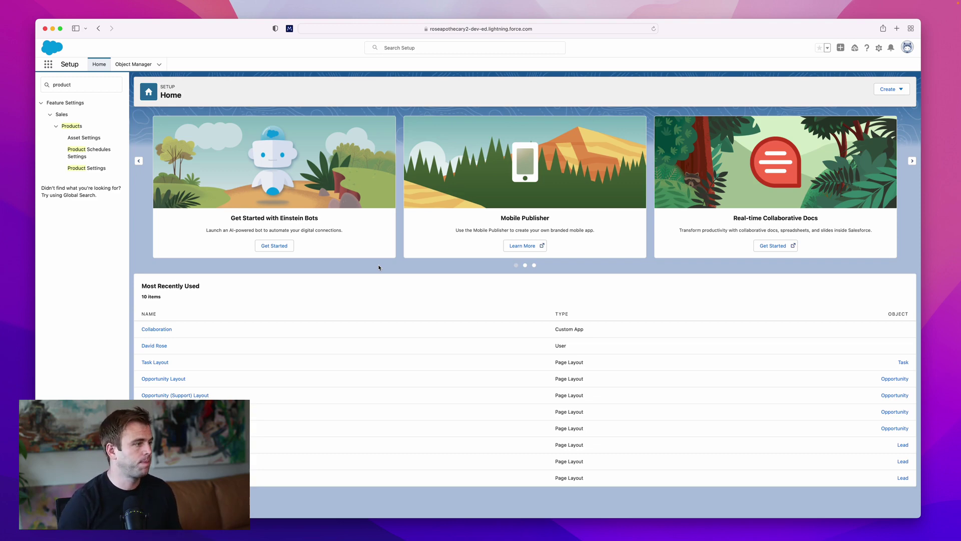
Filter Object Manager for 'product', open the Product object, and show its Page Layouts
{"action": "left_click", "coordinate": [126, 67]}
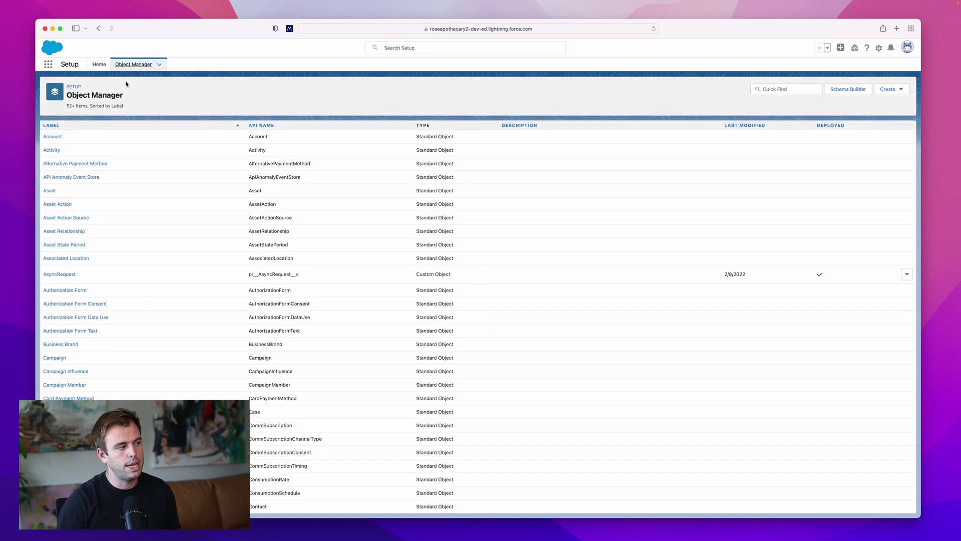
{"action": "left_click", "coordinate": [794, 88]}
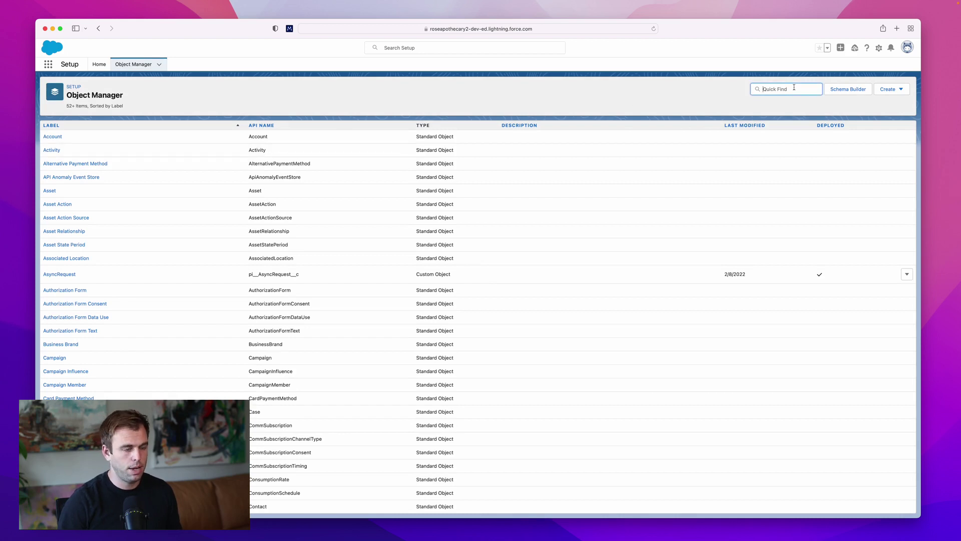
{"action": "type", "text": "product"}
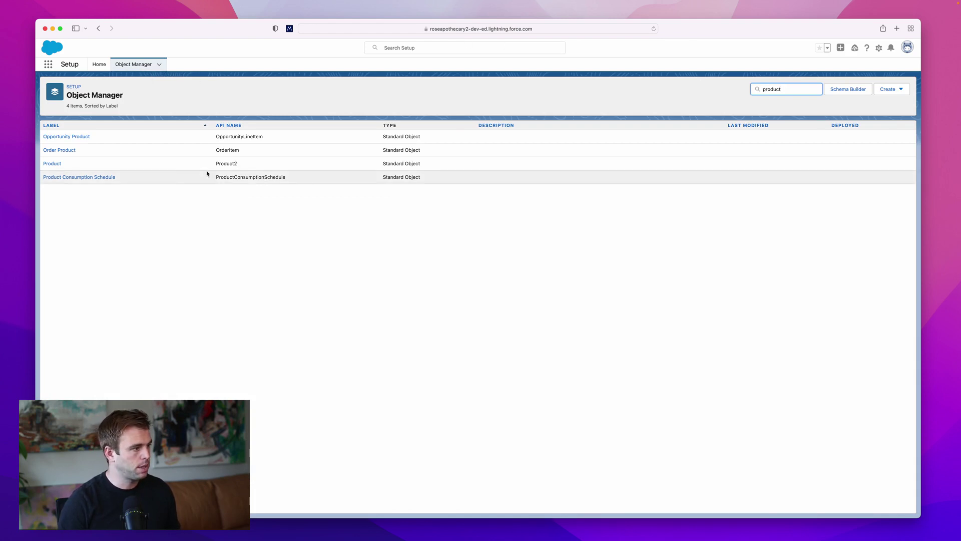
{"action": "left_click", "coordinate": [53, 164]}
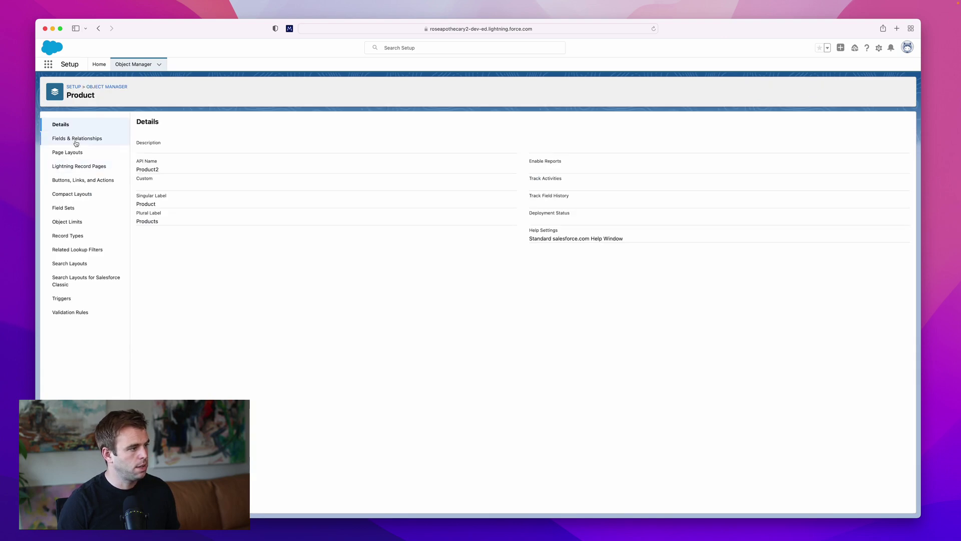
{"action": "left_click", "coordinate": [73, 152]}
Open Product Layout in the layout editor and scroll down to the Product Information section
{"action": "left_click", "coordinate": [157, 157]}
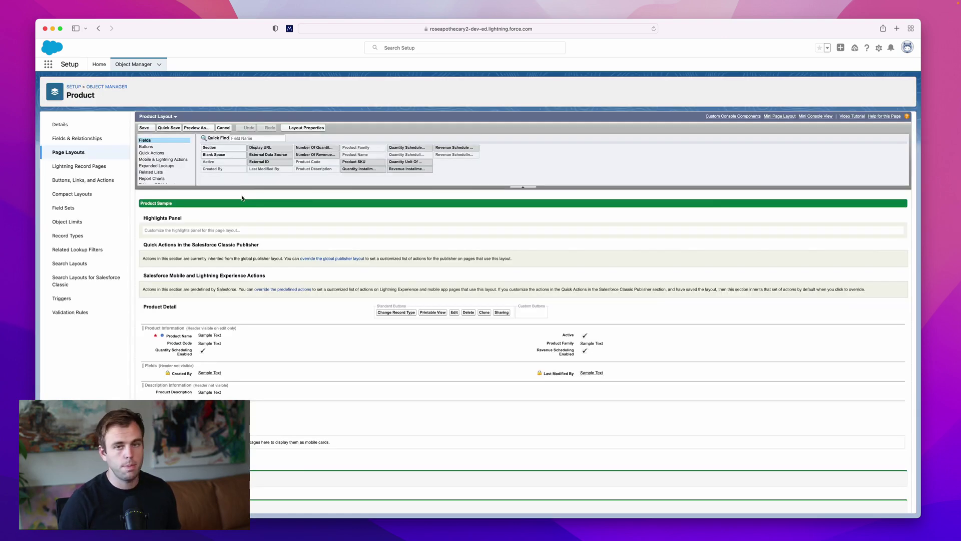
{"action": "scroll", "coordinate": [283, 278], "scroll_direction": "down", "scroll_amount": 1}
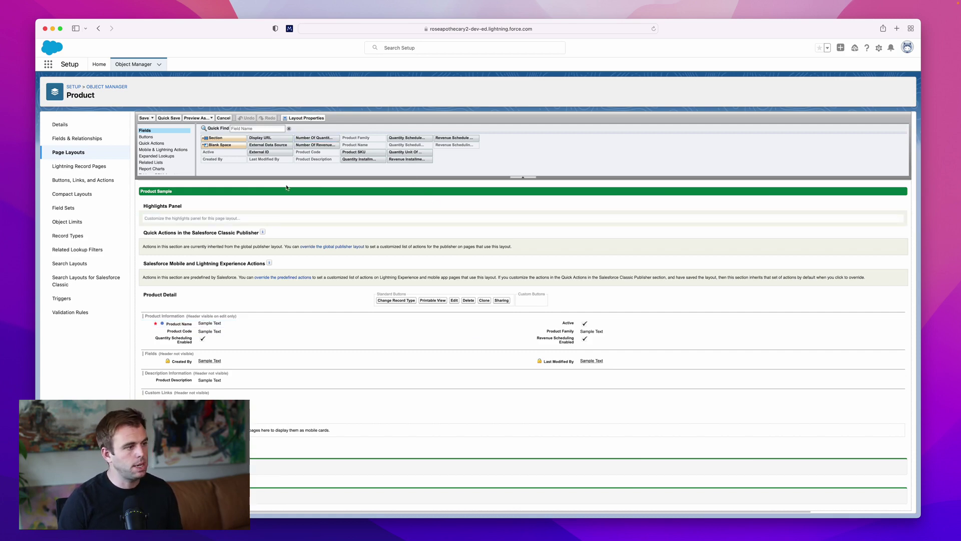
Place the six schedule type, installment period and installment count fields into Product Information in two columns, then save
{"action": "mouse_move", "coordinate": [322, 145]}
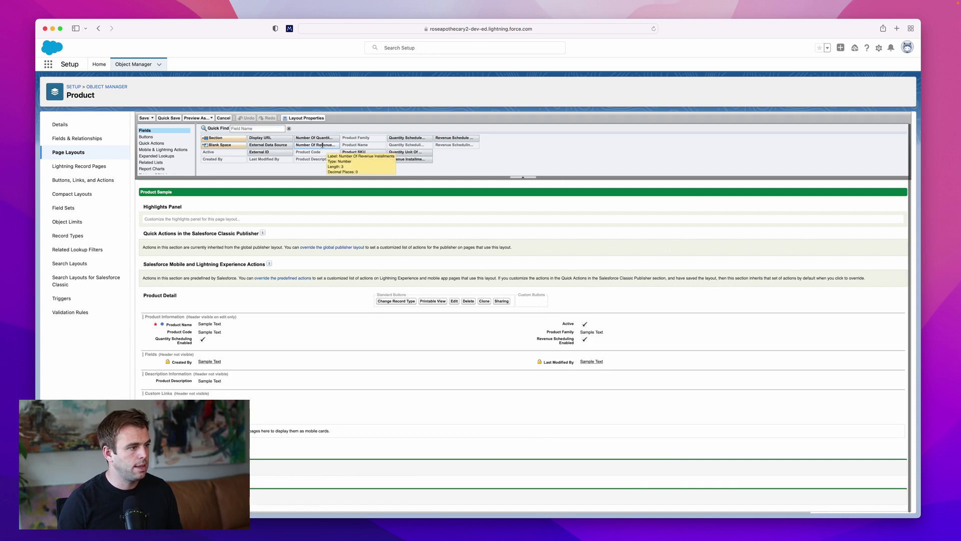
{"action": "left_click_drag", "start_coordinate": [323, 145], "coordinate": [616, 350]}
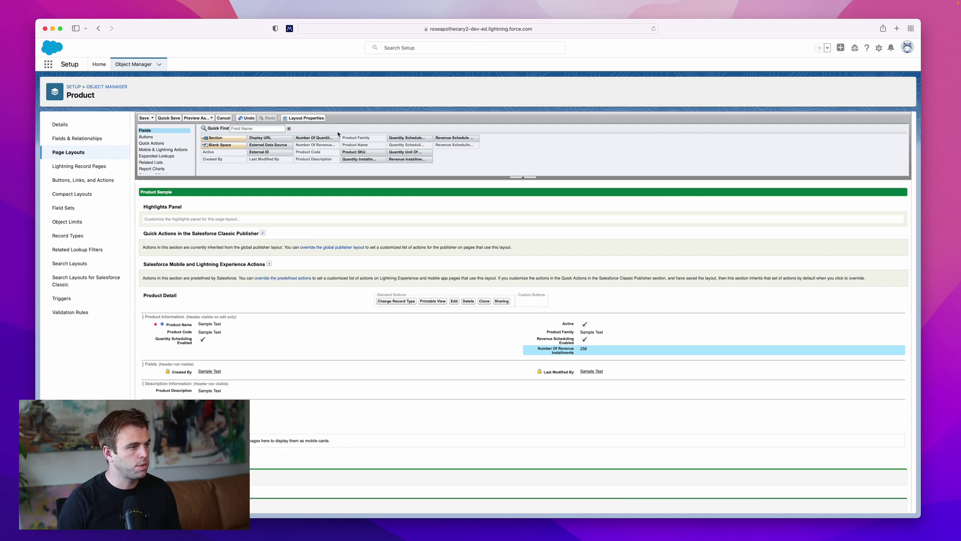
{"action": "left_click_drag", "start_coordinate": [320, 138], "coordinate": [179, 351]}
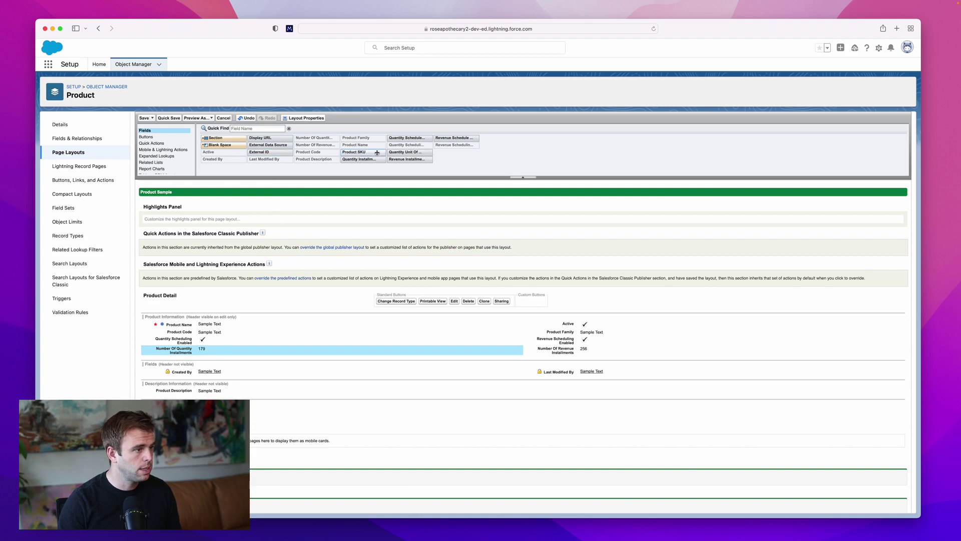
{"action": "left_click_drag", "start_coordinate": [361, 159], "coordinate": [227, 356]}
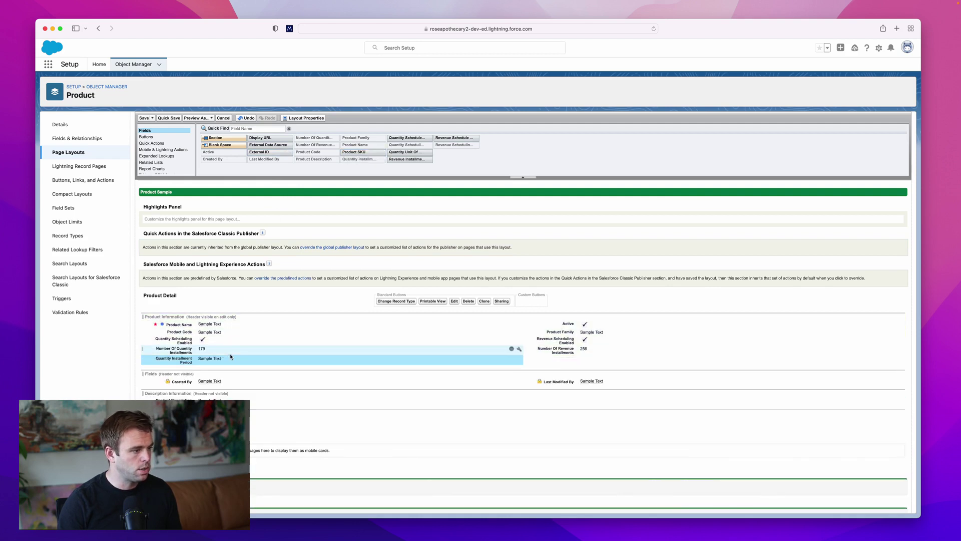
{"action": "left_click_drag", "start_coordinate": [411, 160], "coordinate": [591, 359]}
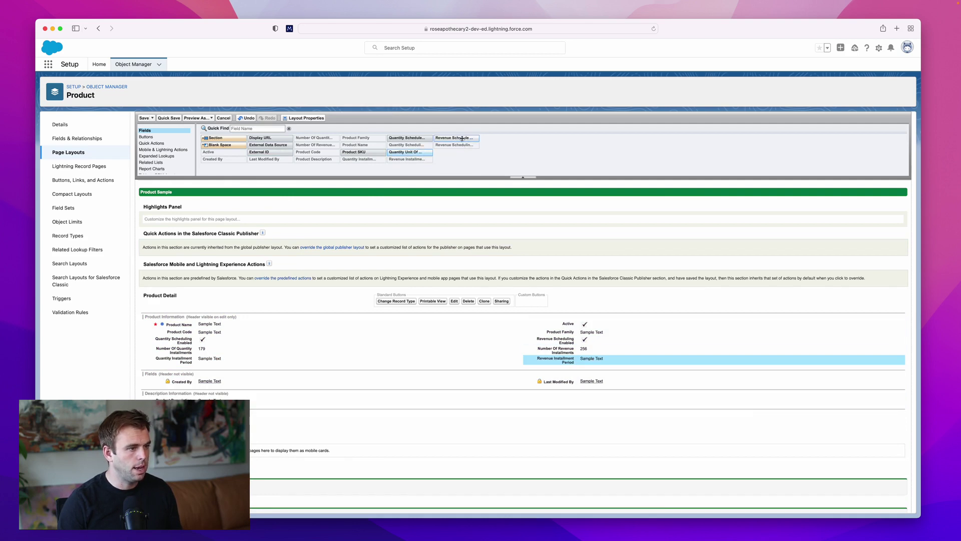
{"action": "left_click_drag", "start_coordinate": [462, 139], "coordinate": [564, 350]}
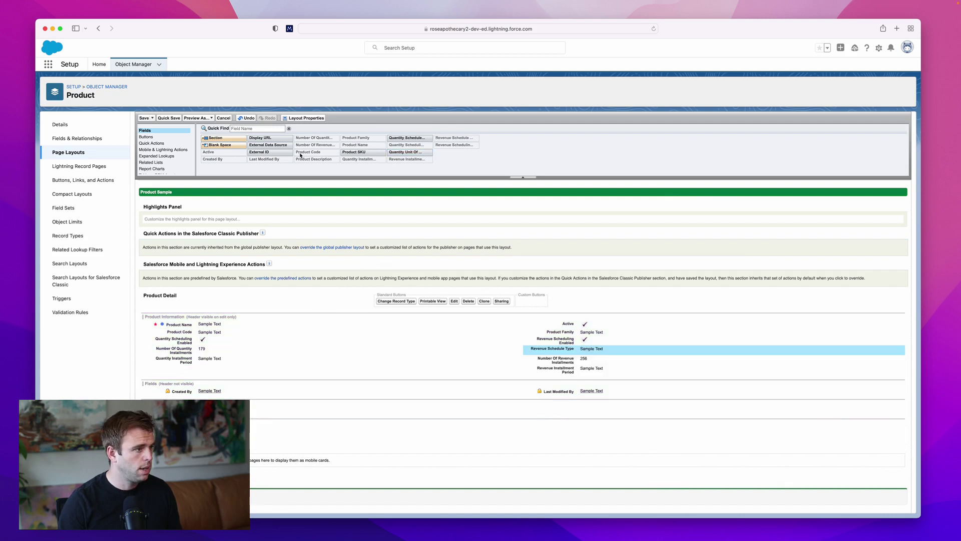
{"action": "left_click_drag", "start_coordinate": [418, 139], "coordinate": [200, 357]}
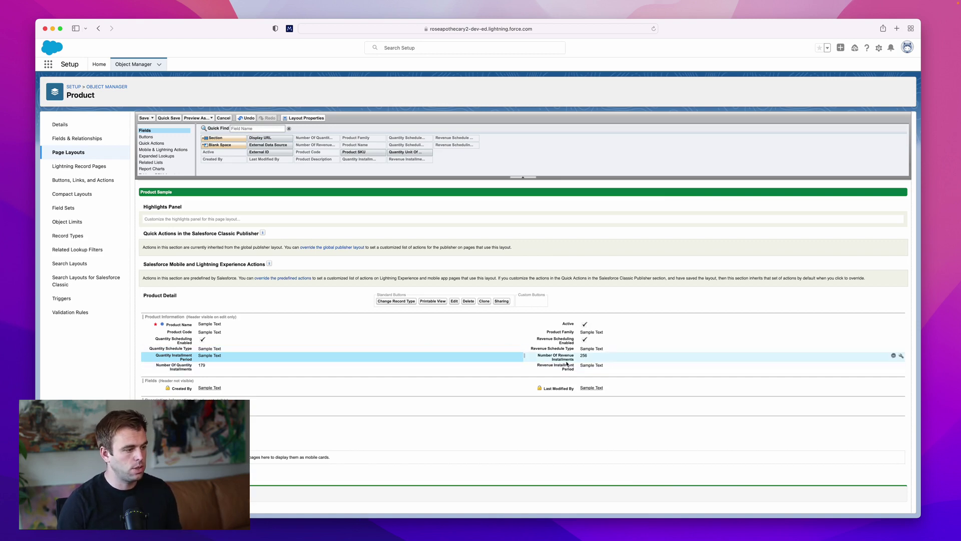
{"action": "left_click_drag", "start_coordinate": [566, 357], "coordinate": [569, 368]}
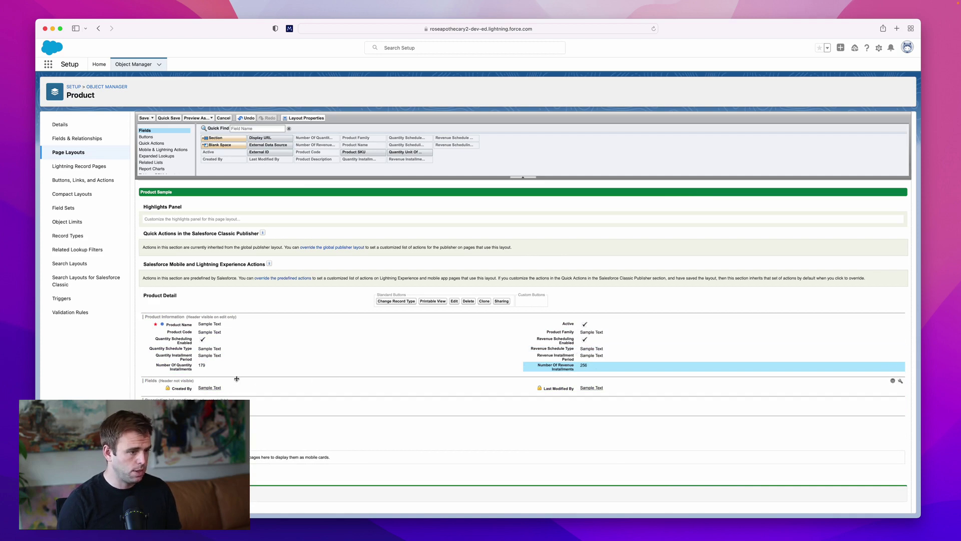
{"action": "left_click", "coordinate": [143, 118]}
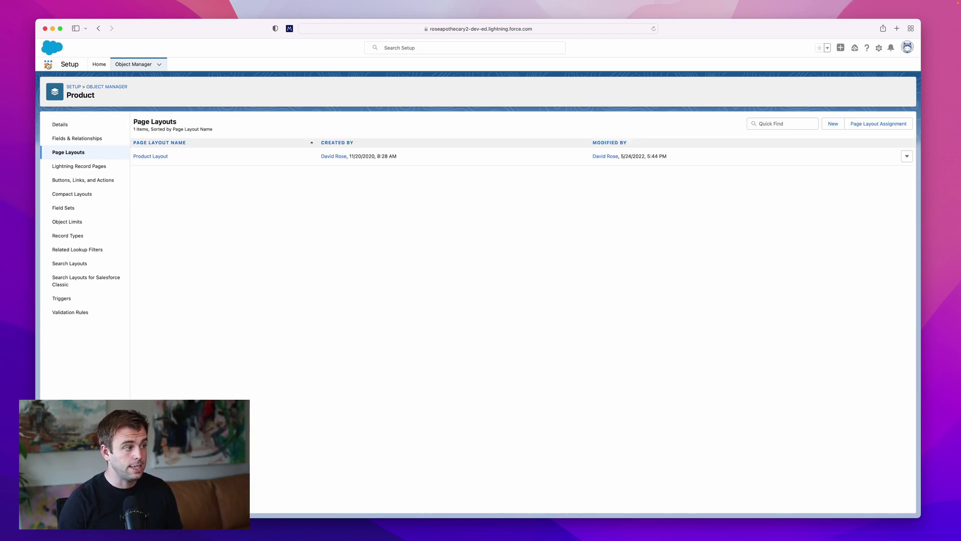
Go to Products, switch to the All Products view, and open Mini Lotion Bottles for editing
{"action": "left_click", "coordinate": [48, 65]}
{"action": "type", "text": "product"}
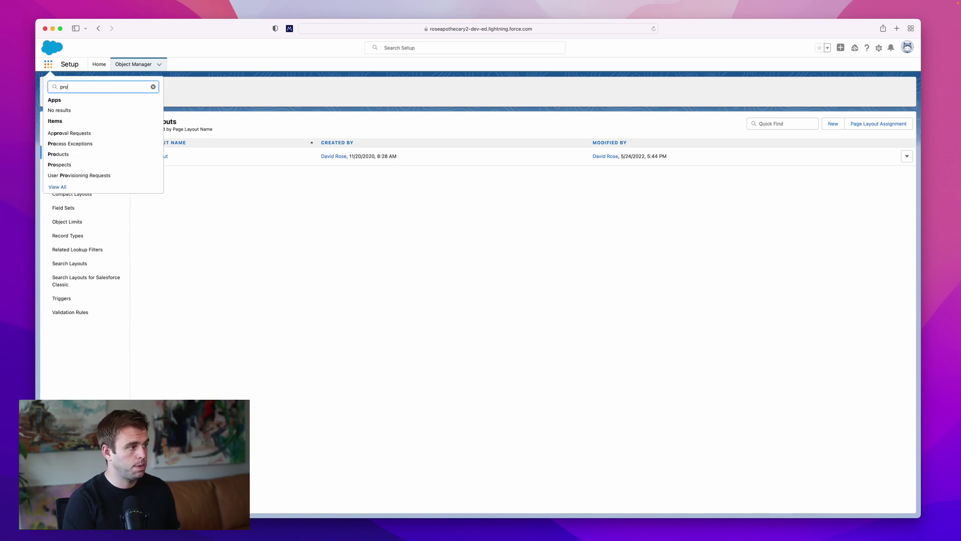
{"action": "left_click", "coordinate": [71, 132]}
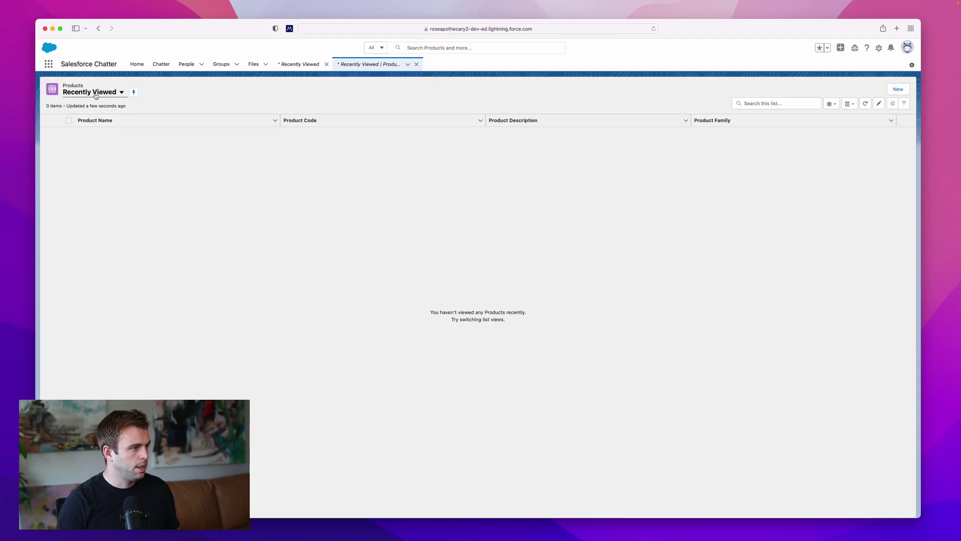
{"action": "left_click", "coordinate": [122, 92]}
{"action": "left_click", "coordinate": [98, 118]}
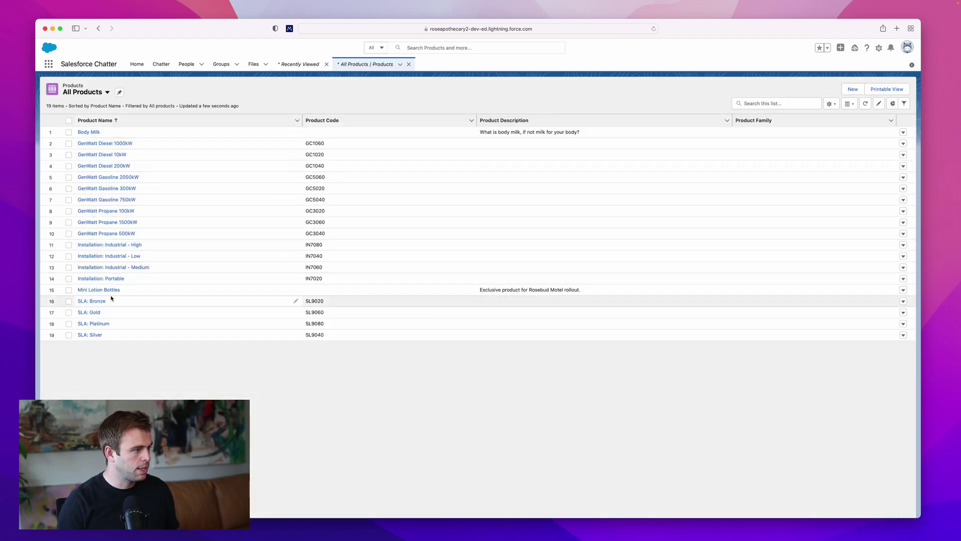
{"action": "left_click", "coordinate": [100, 292]}
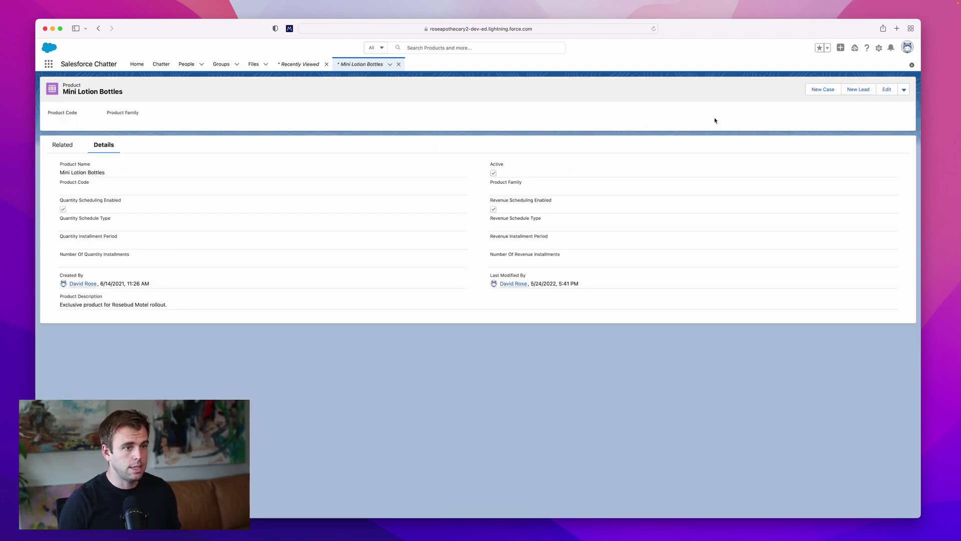
{"action": "left_click", "coordinate": [887, 89]}
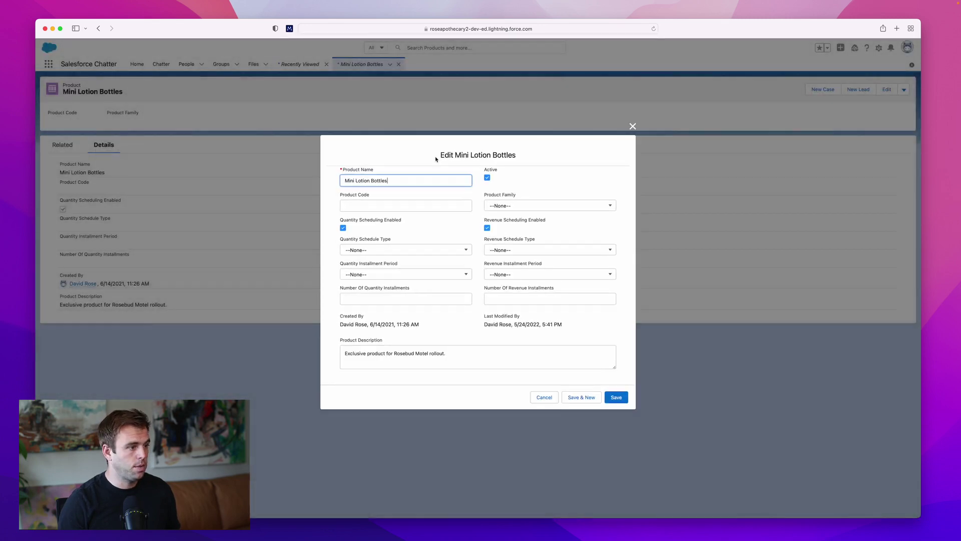
Rename the product to 'Mini Lotion Bottles (Annual Subscription)'
{"action": "left_click", "coordinate": [411, 177]}
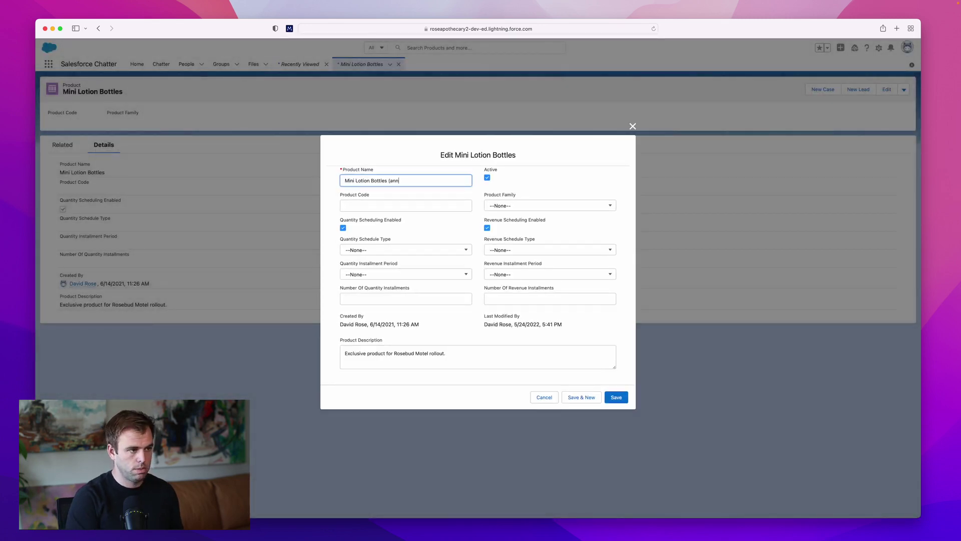
{"action": "type", "text": "(ann"}
{"action": "key", "text": "BackSpace"}
{"action": "type", "text": "Annual Subscription)"}
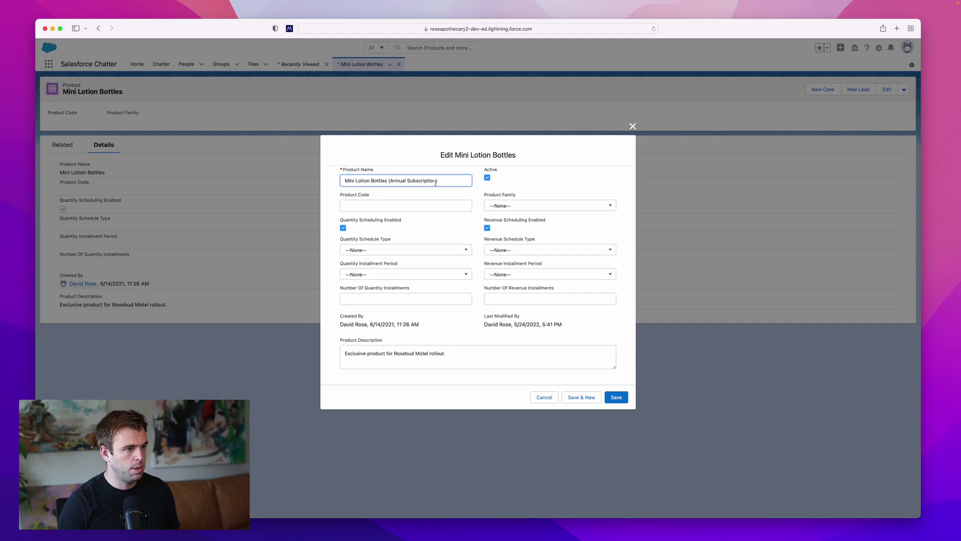
{"action": "left_click", "coordinate": [410, 199]}
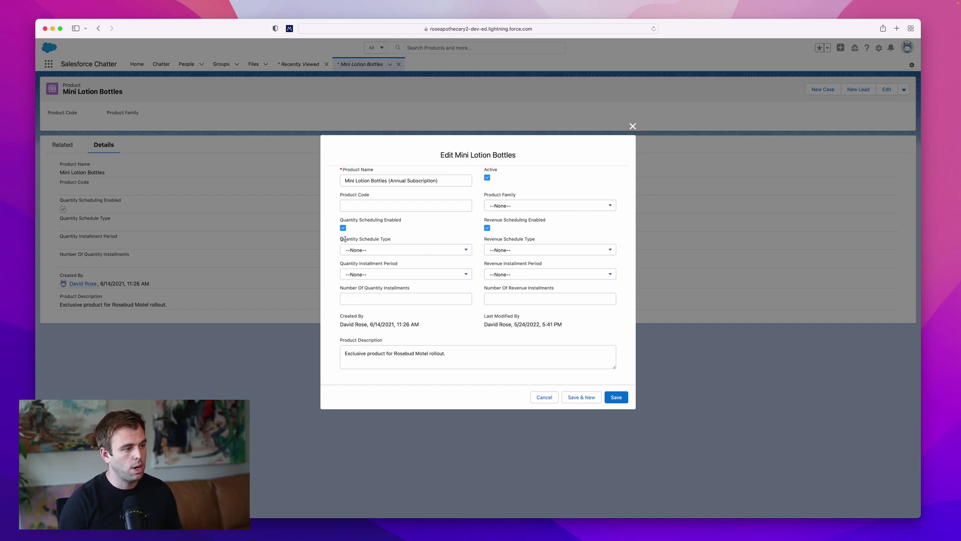
Set Quantity Schedule Type to divide into multiple installments, Monthly period, 12 installments
{"action": "left_click", "coordinate": [407, 252]}
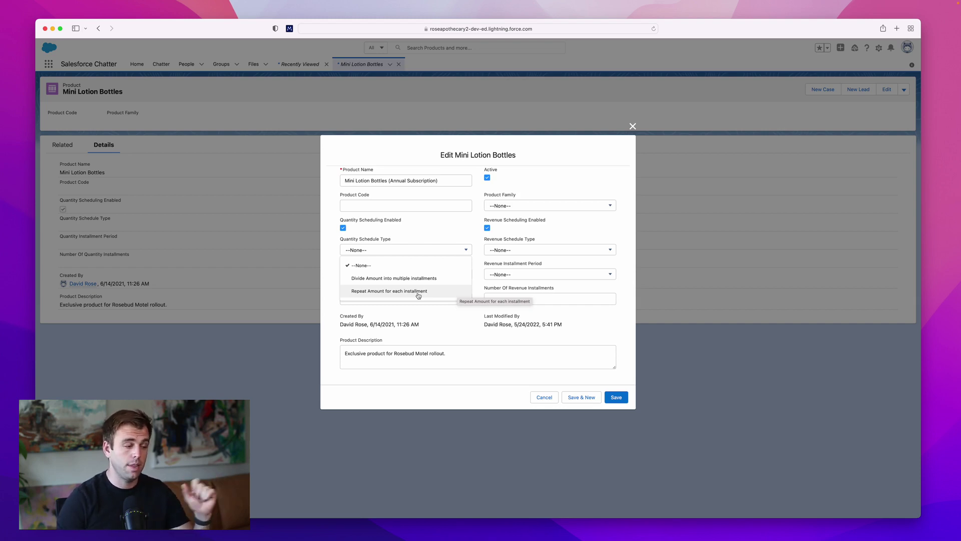
{"action": "left_click", "coordinate": [396, 279]}
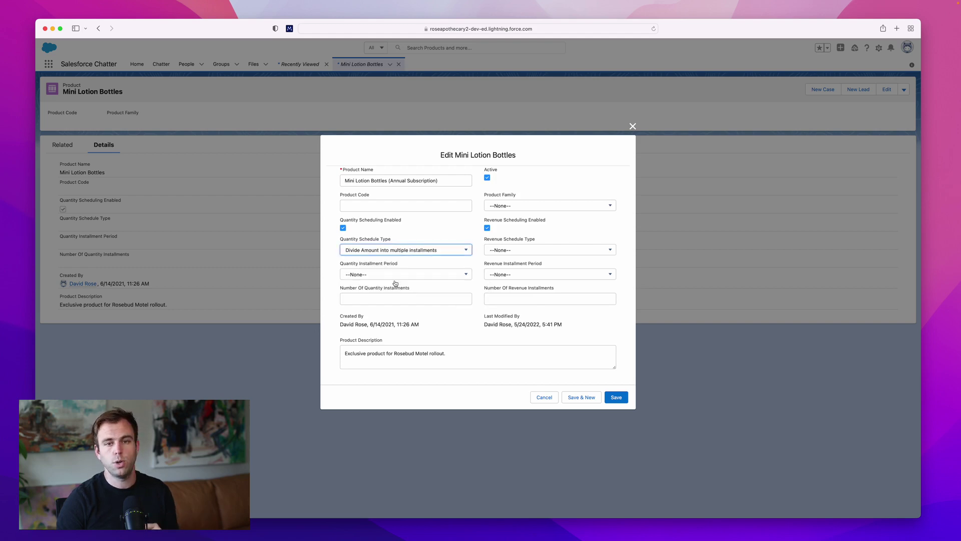
{"action": "left_click", "coordinate": [400, 276]}
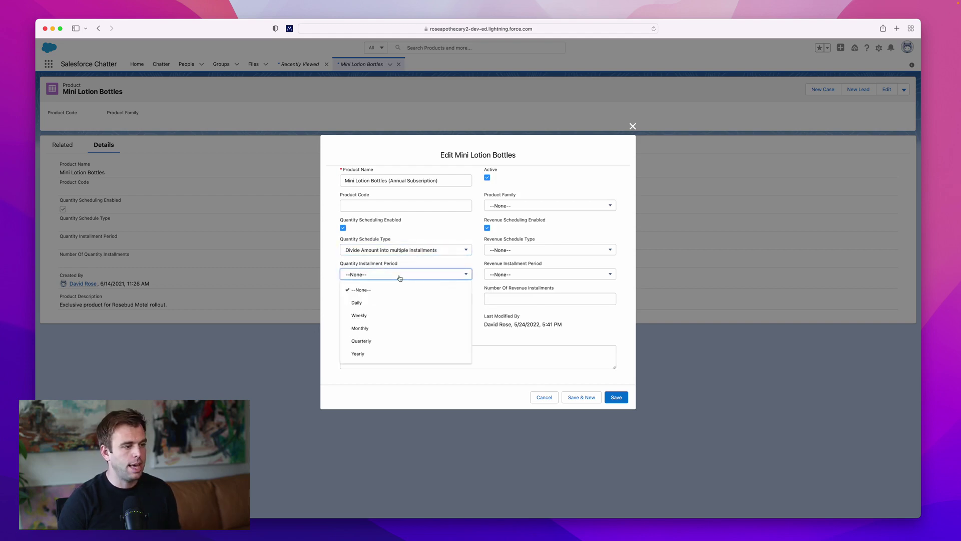
{"action": "left_click", "coordinate": [386, 333]}
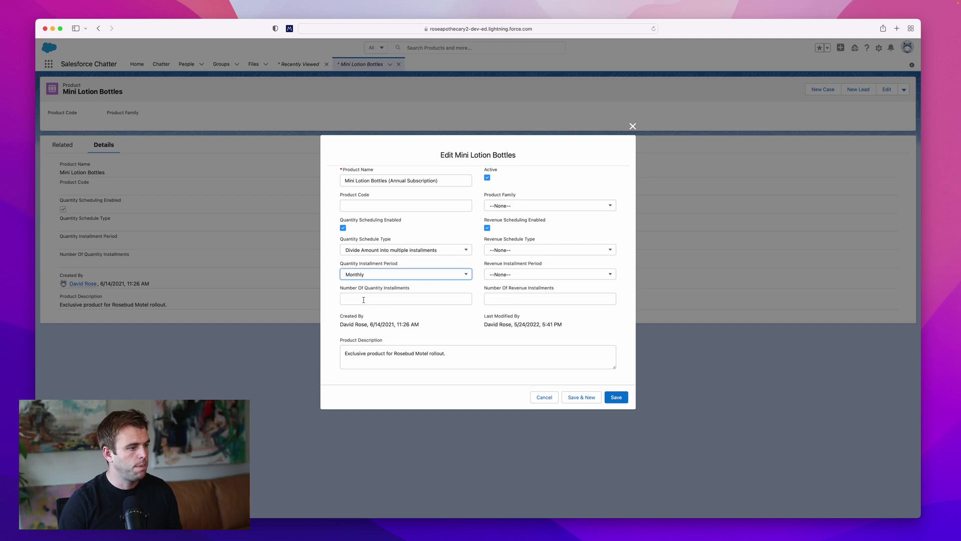
{"action": "left_click", "coordinate": [363, 300]}
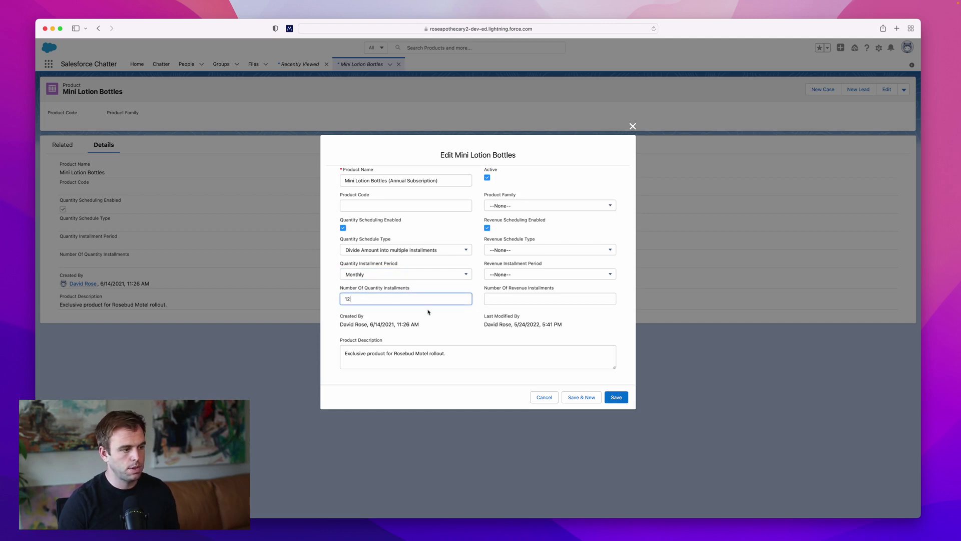
{"action": "left_click", "coordinate": [454, 325]}
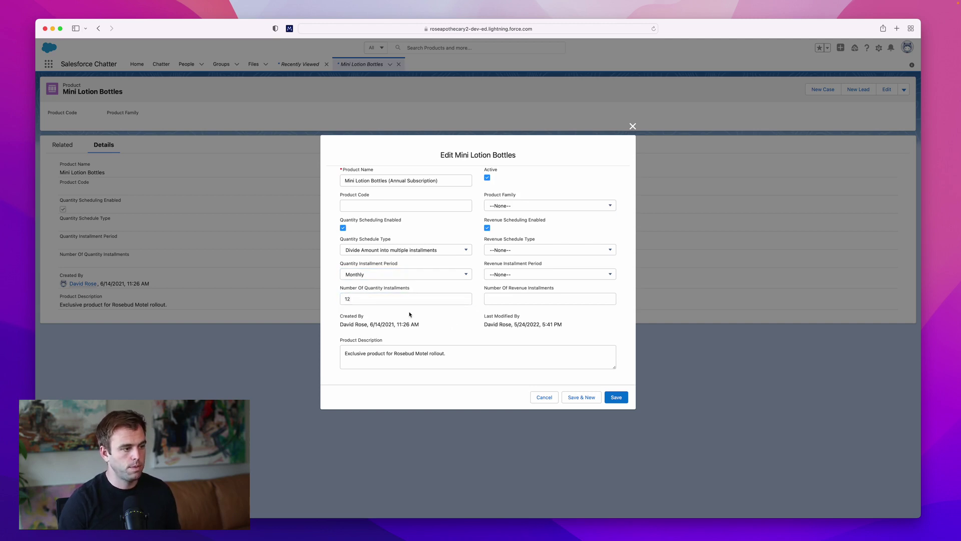
Set Revenue Schedule Type to divide into 4 Quarterly installments and save the product
{"action": "left_click", "coordinate": [533, 250]}
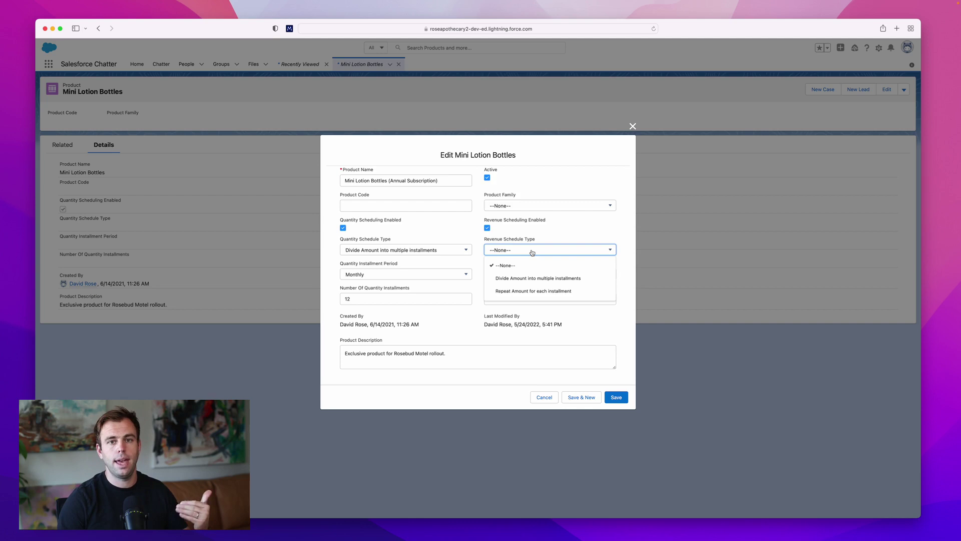
{"action": "left_click", "coordinate": [533, 282]}
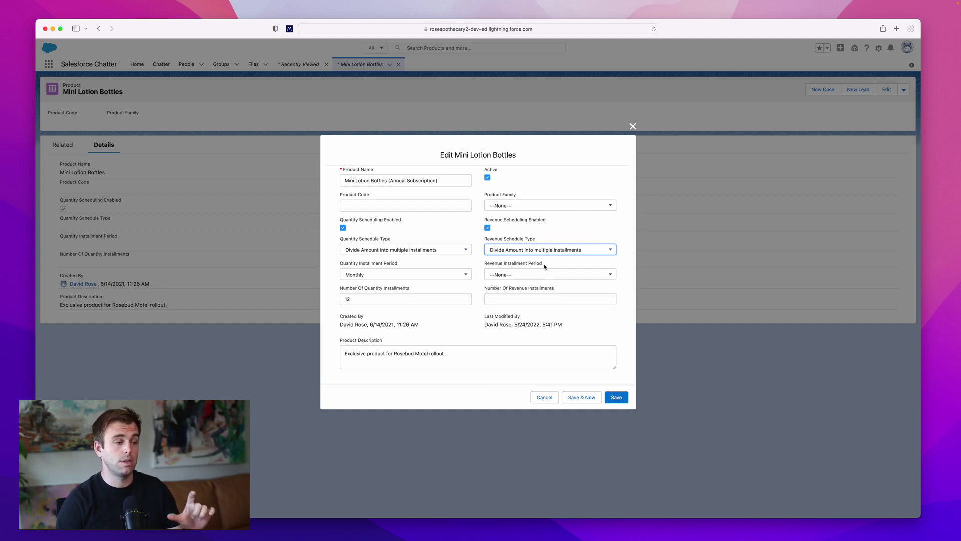
{"action": "left_click", "coordinate": [526, 275]}
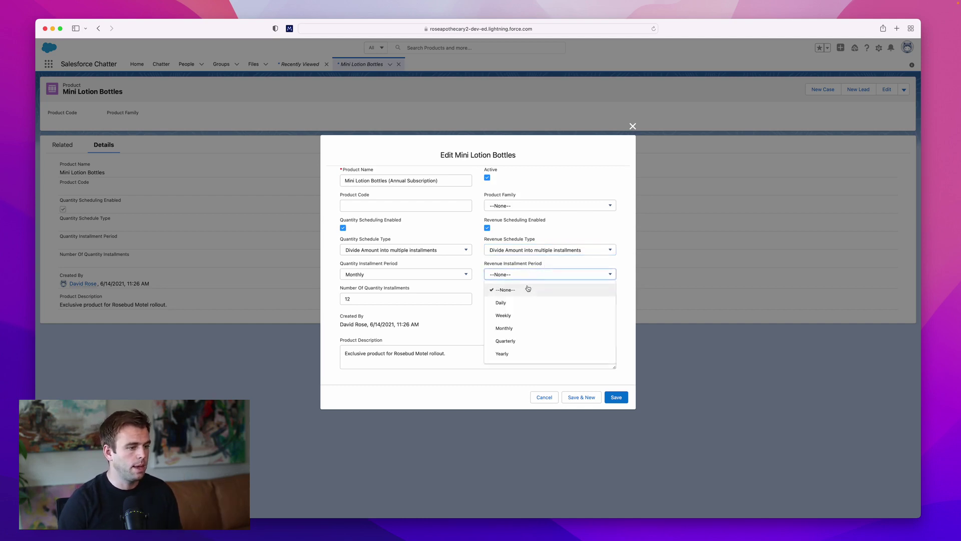
{"action": "left_click", "coordinate": [521, 328]}
{"action": "left_click", "coordinate": [515, 303]}
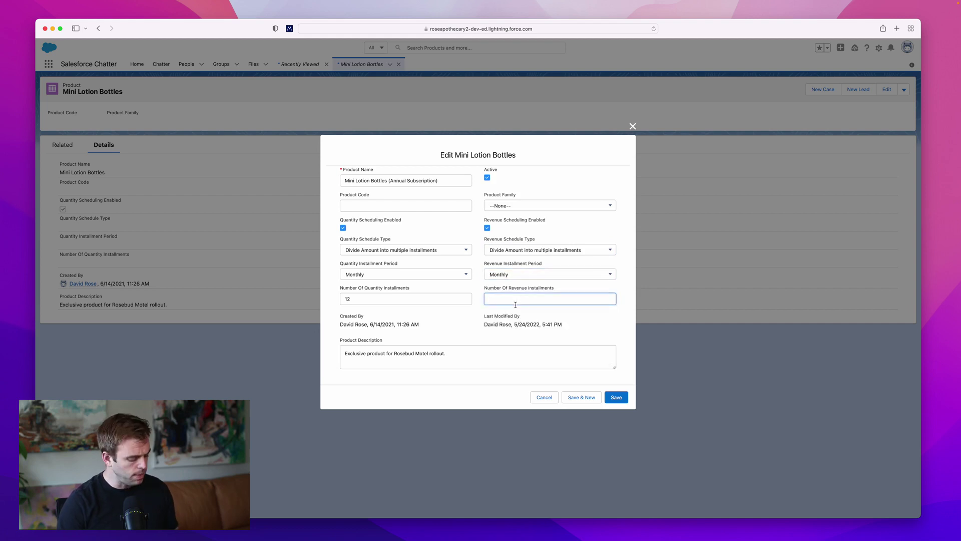
{"action": "left_click", "coordinate": [469, 326]}
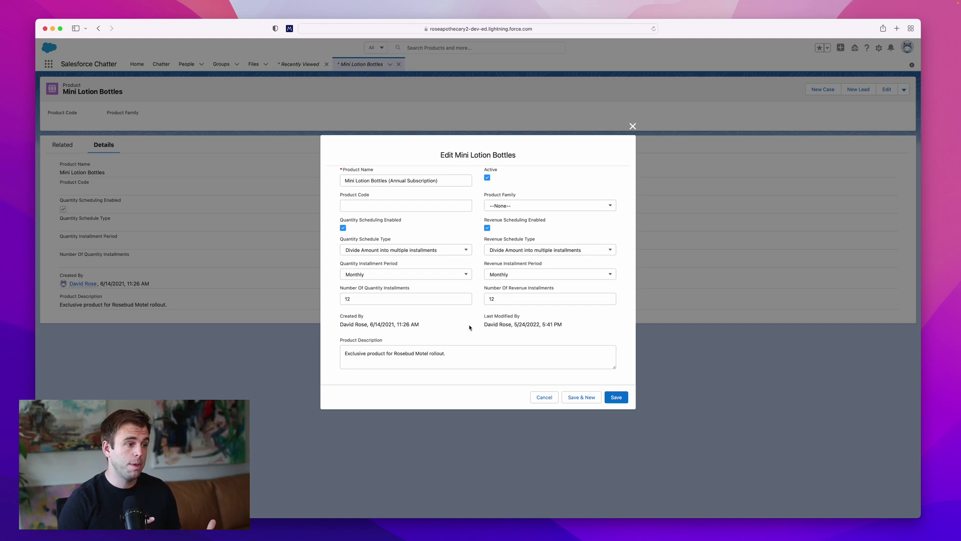
{"action": "left_click", "coordinate": [520, 278]}
{"action": "left_click", "coordinate": [519, 339]}
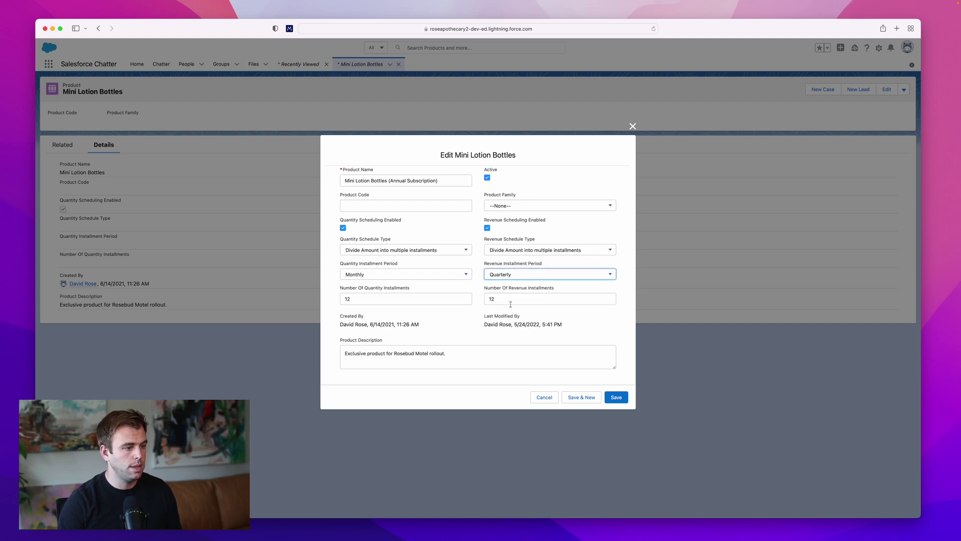
{"action": "double_click", "coordinate": [523, 302]}
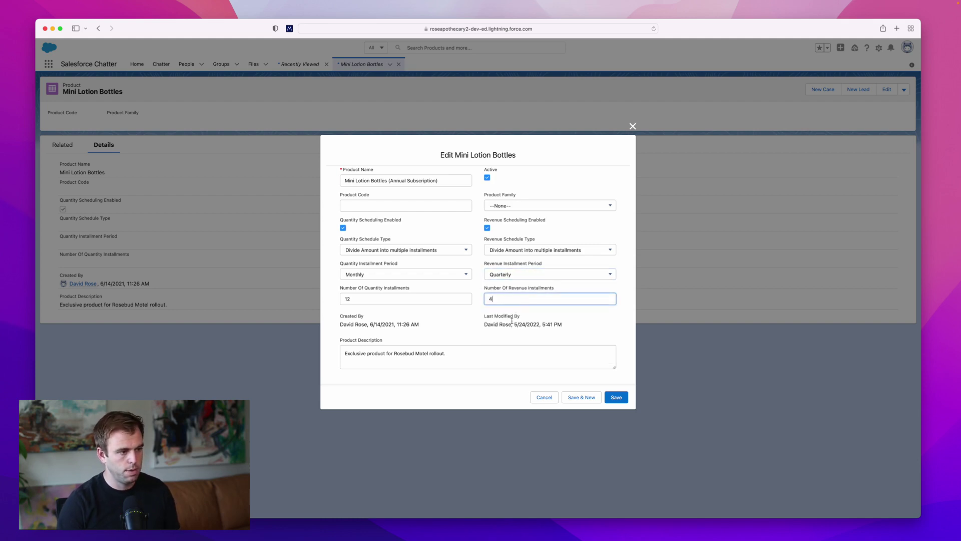
{"action": "type", "text": "4"}
{"action": "left_click", "coordinate": [617, 397]}
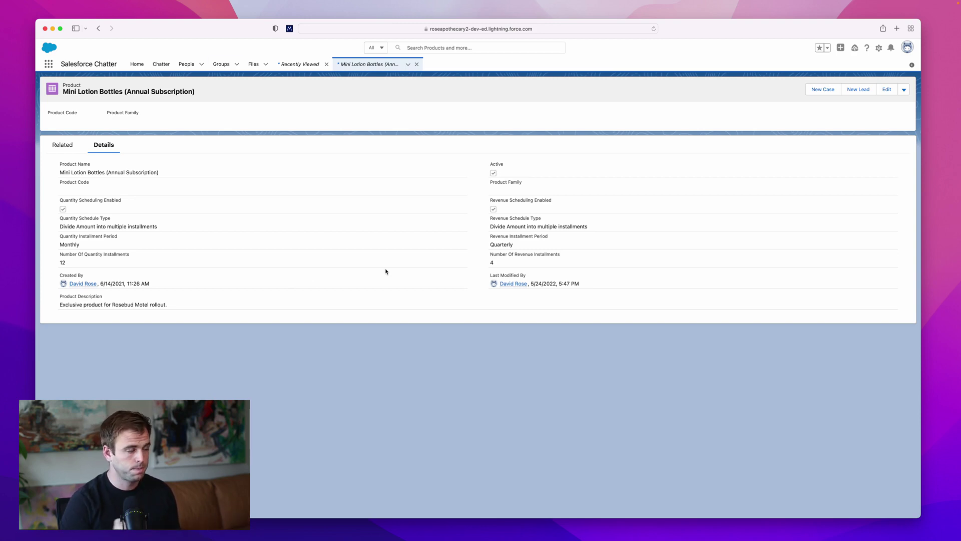
Search 'opp' globally and open the Ray's Real Estate | Office Supplies Package opportunity
{"action": "left_click", "coordinate": [441, 47]}
{"action": "type", "text": "o"}
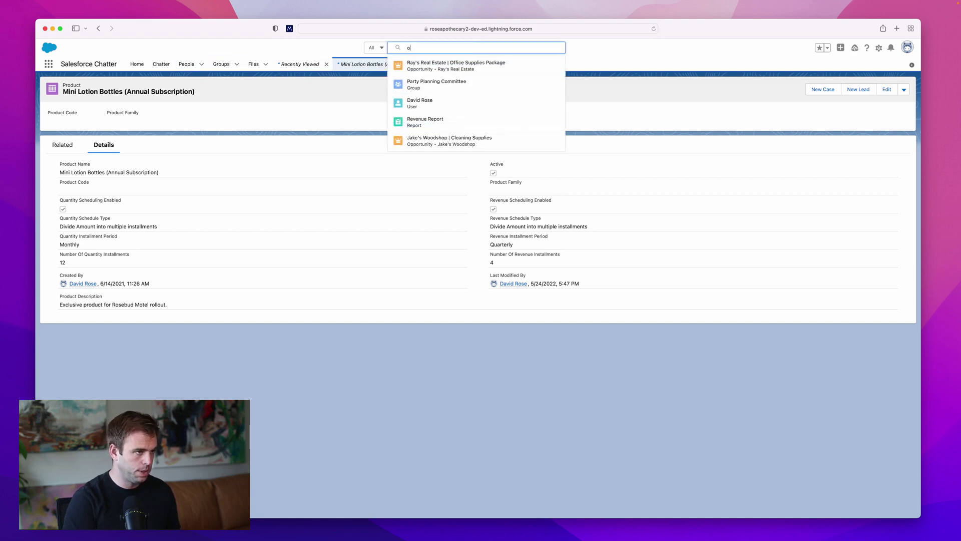
{"action": "type", "text": "pp"}
{"action": "left_click", "coordinate": [63, 71]}
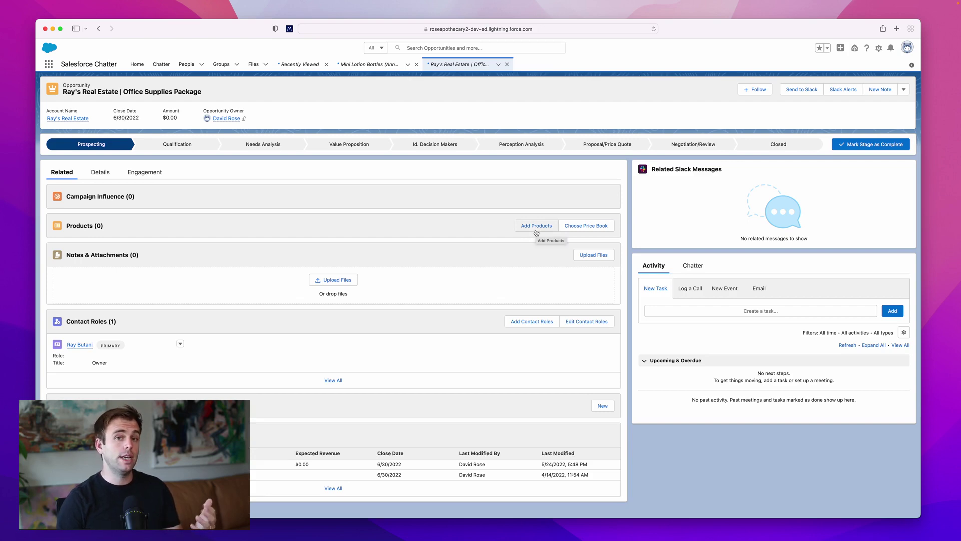
Choose Mini Lotion Bottles (Annual Subscription) in the opportunity's Add Products list
{"action": "left_click", "coordinate": [535, 231]}
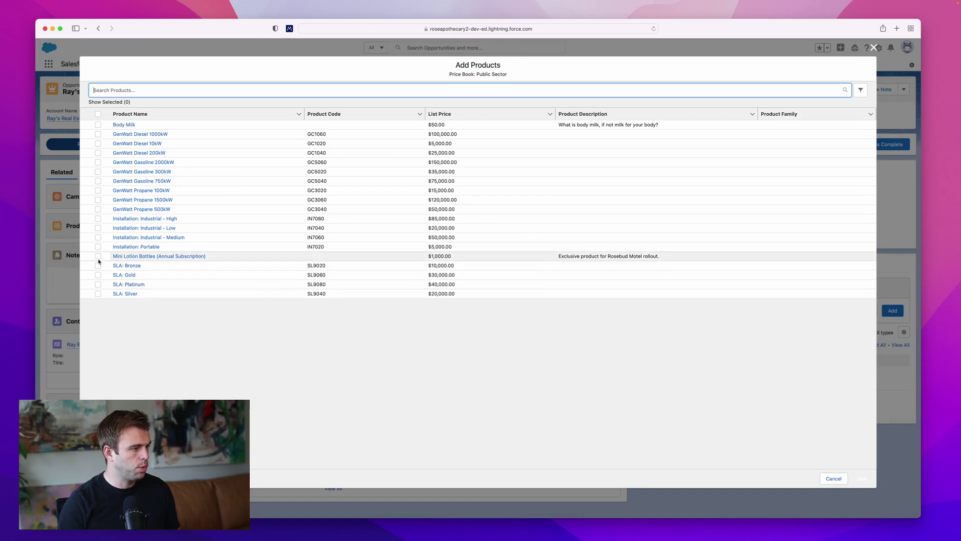
{"action": "left_click", "coordinate": [98, 257]}
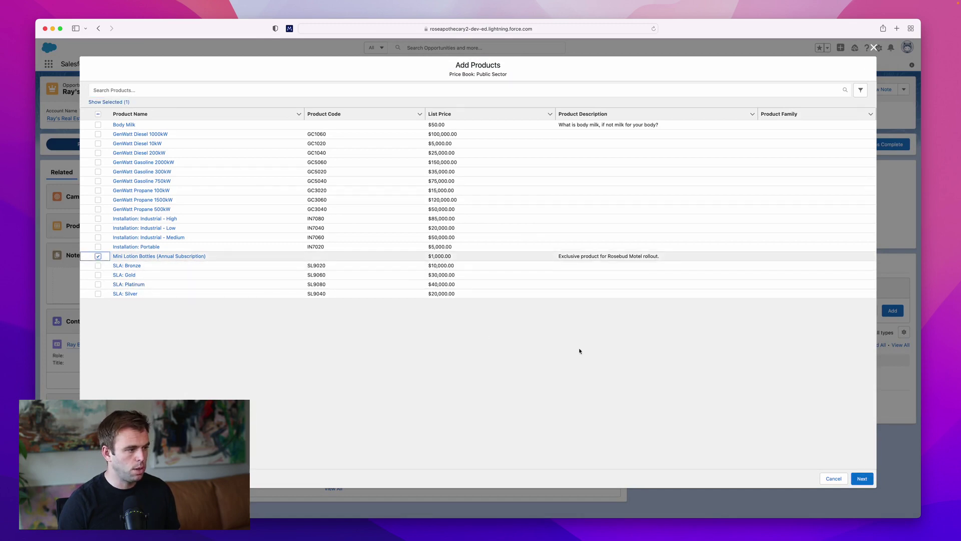
{"action": "left_click", "coordinate": [862, 478]}
Enter quantity 120 and sales price $20 for the line, then save it
{"action": "left_click", "coordinate": [403, 113]}
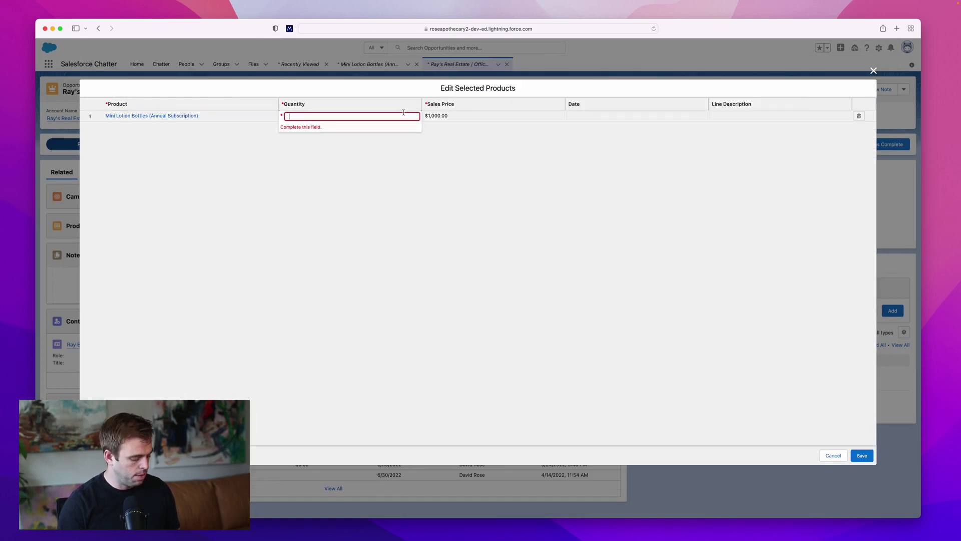
{"action": "type", "text": "120"}
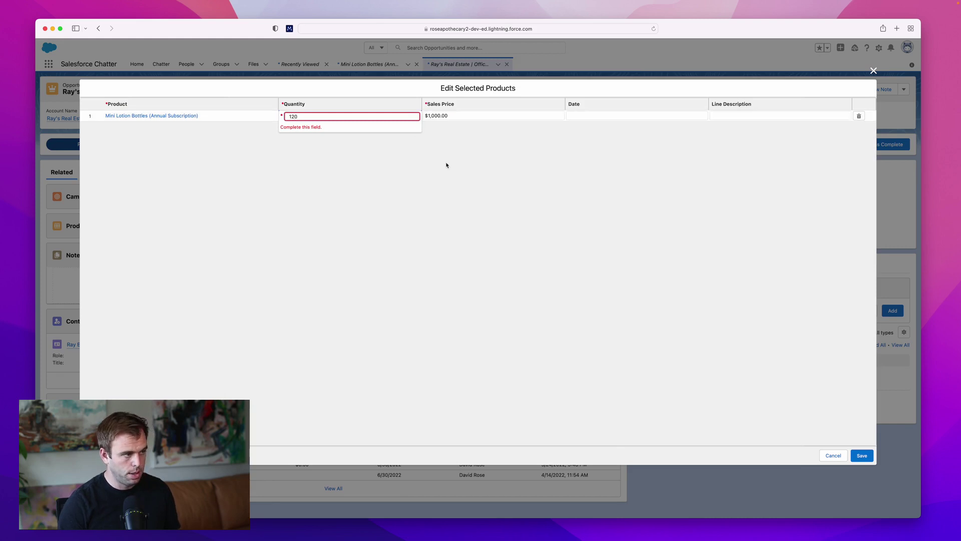
{"action": "left_click", "coordinate": [438, 163]}
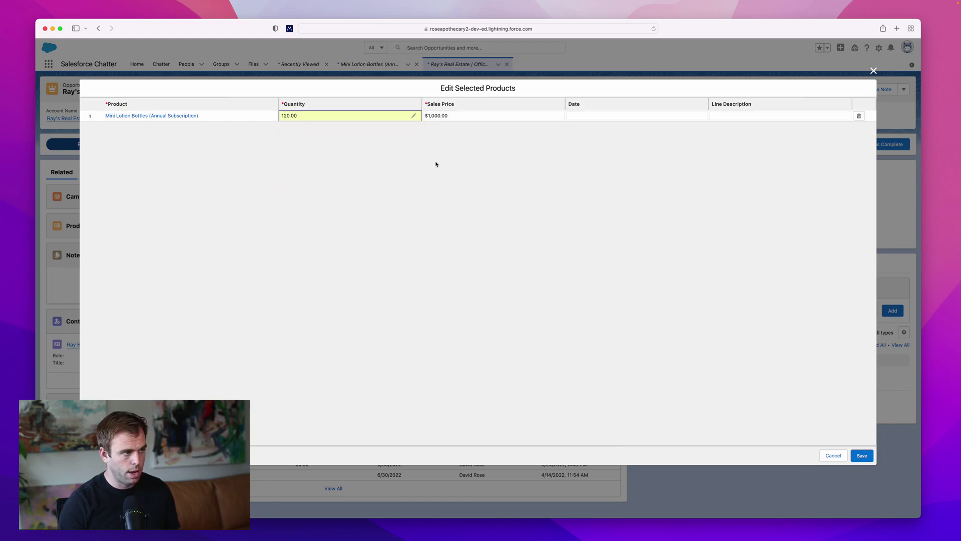
{"action": "left_click", "coordinate": [472, 115]}
{"action": "key", "text": "BackSpace"}
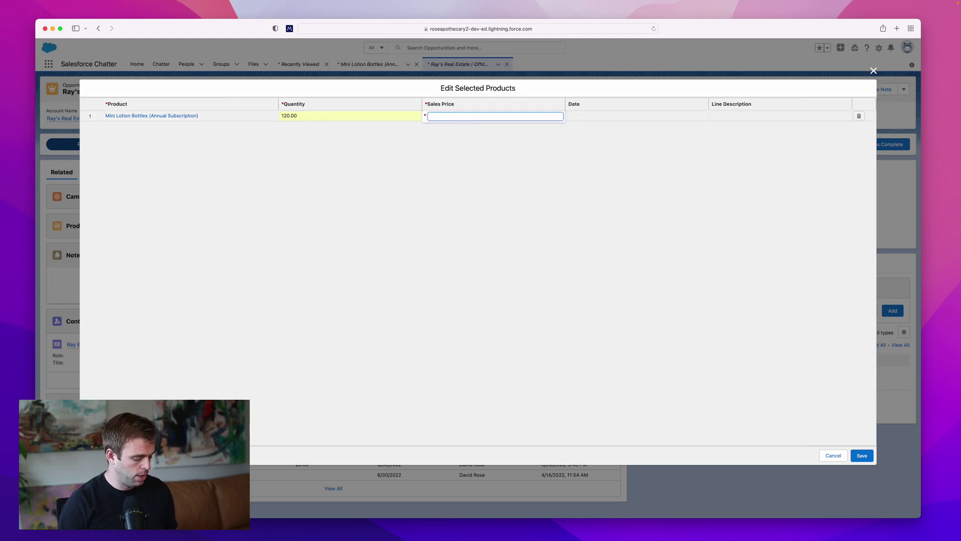
{"action": "type", "text": "20"}
{"action": "left_click", "coordinate": [477, 177]}
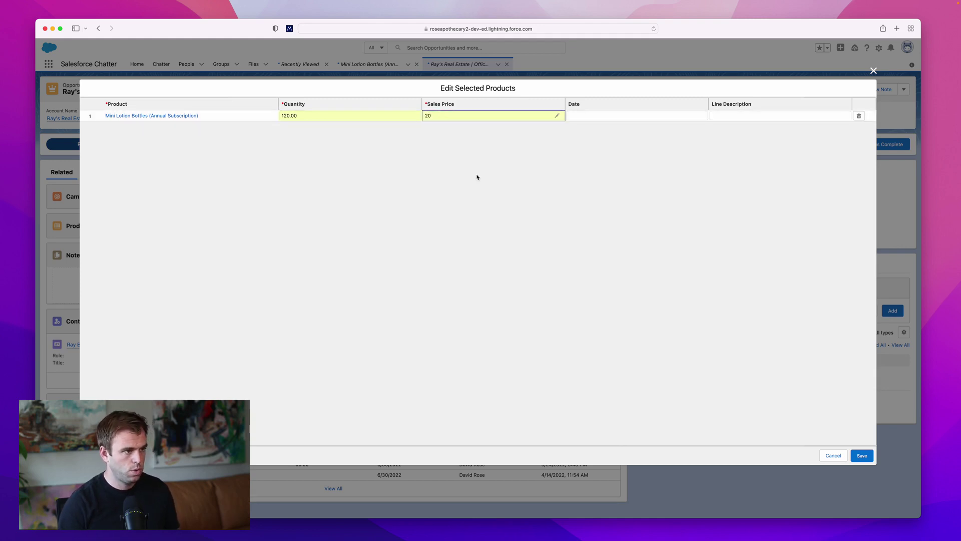
{"action": "left_click", "coordinate": [862, 455]}
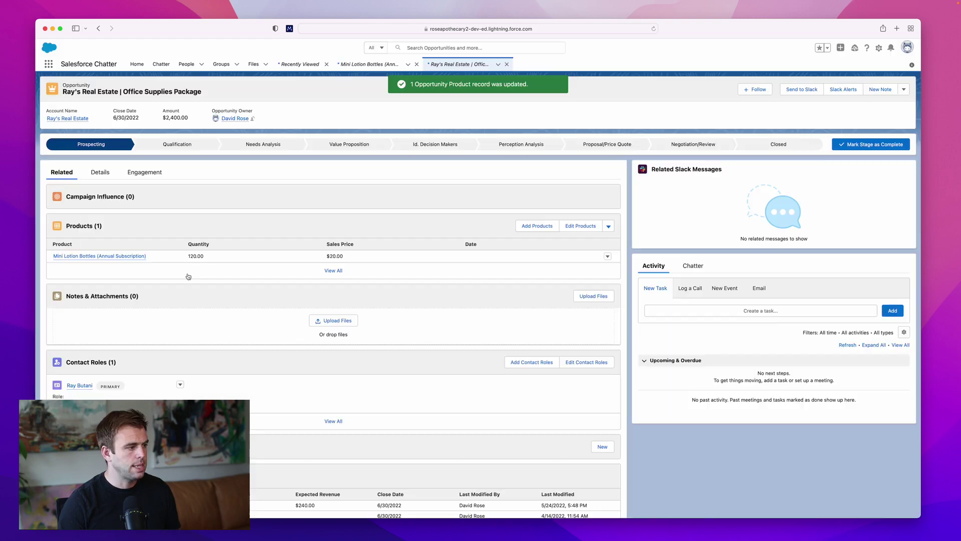
Open the Mini Lotion Bottles line item and view all 16 entries in its Schedules list
{"action": "left_click", "coordinate": [100, 255]}
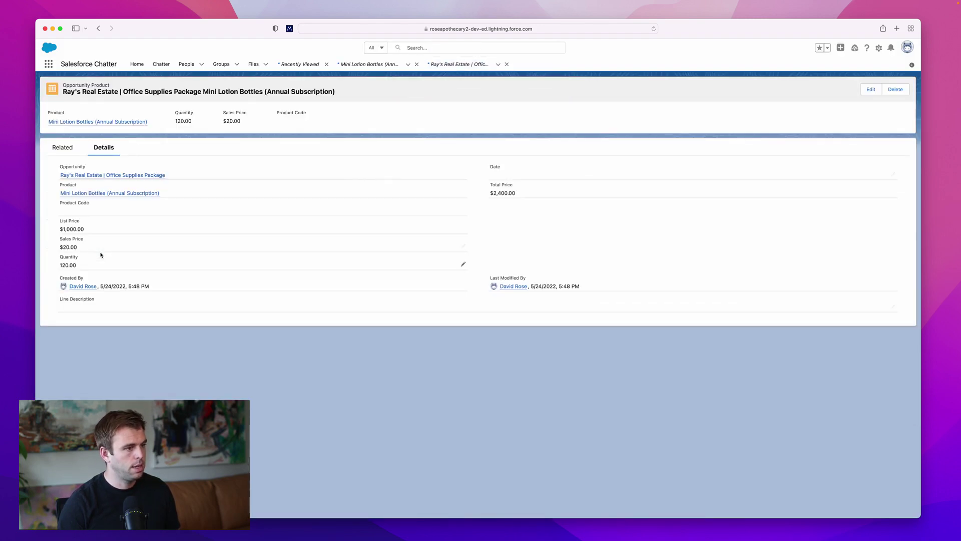
{"action": "left_click_drag", "start_coordinate": [523, 195], "coordinate": [491, 193]}
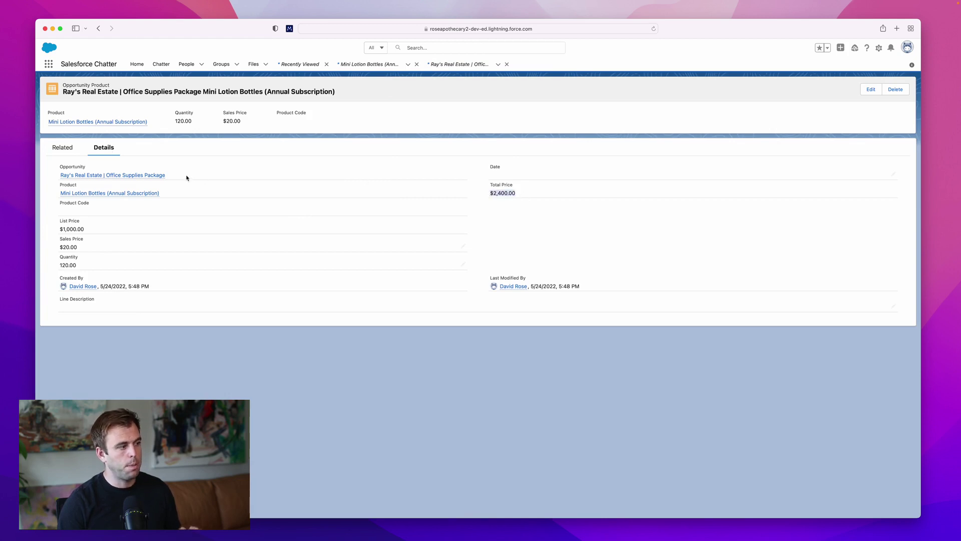
{"action": "left_click", "coordinate": [61, 148]}
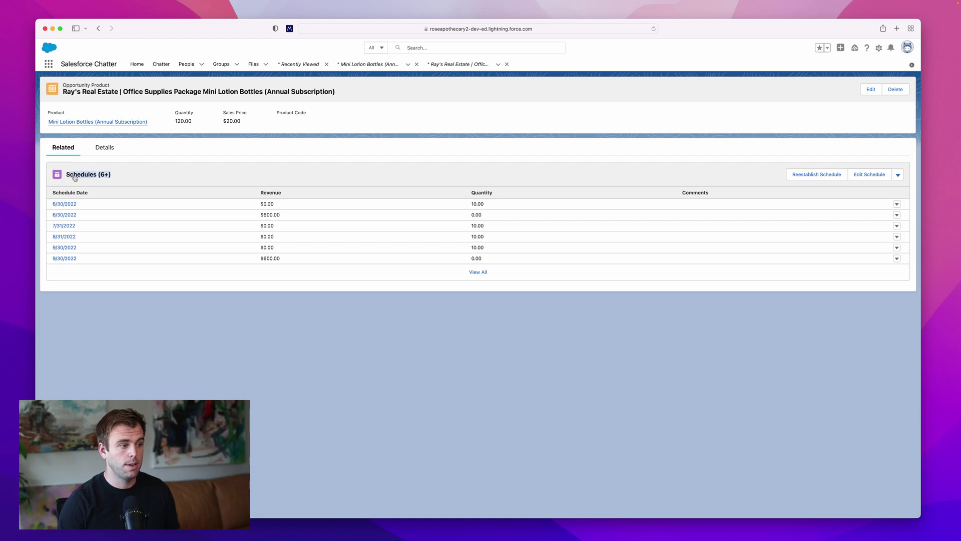
{"action": "left_click", "coordinate": [478, 272]}
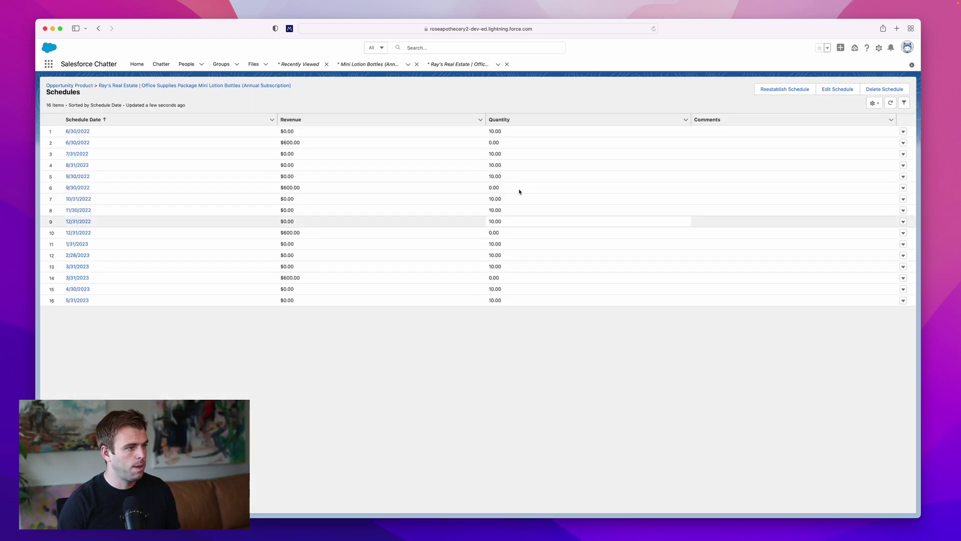